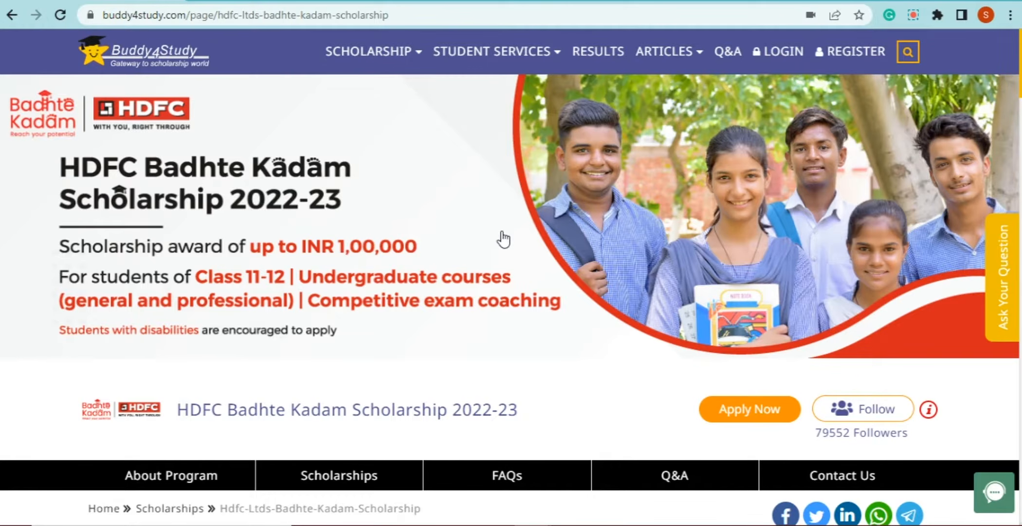
Look through the HDFC Badhte Kadam Scholarship 2022-23 page, covering the program description, each scholarship category and the contact section.
{"action": "scroll", "coordinate": [511, 272], "scroll_direction": "down", "scroll_amount": 4}
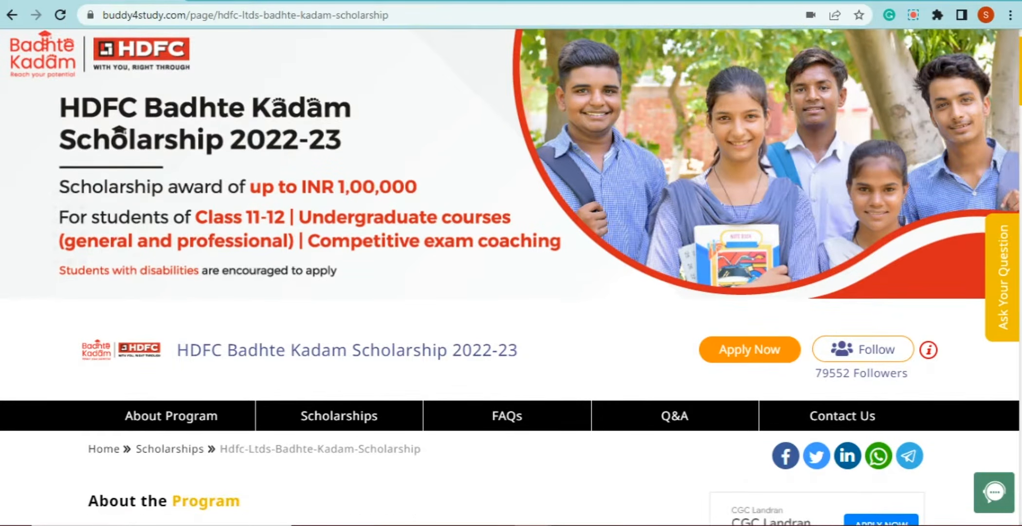
{"action": "scroll", "coordinate": [511, 273], "scroll_direction": "down", "scroll_amount": 6}
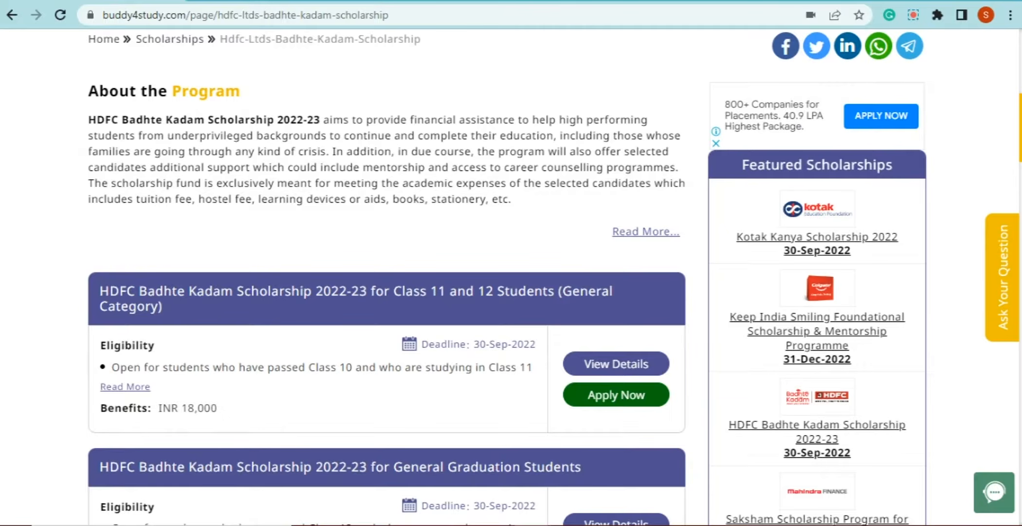
{"action": "right_click", "coordinate": [779, 154]}
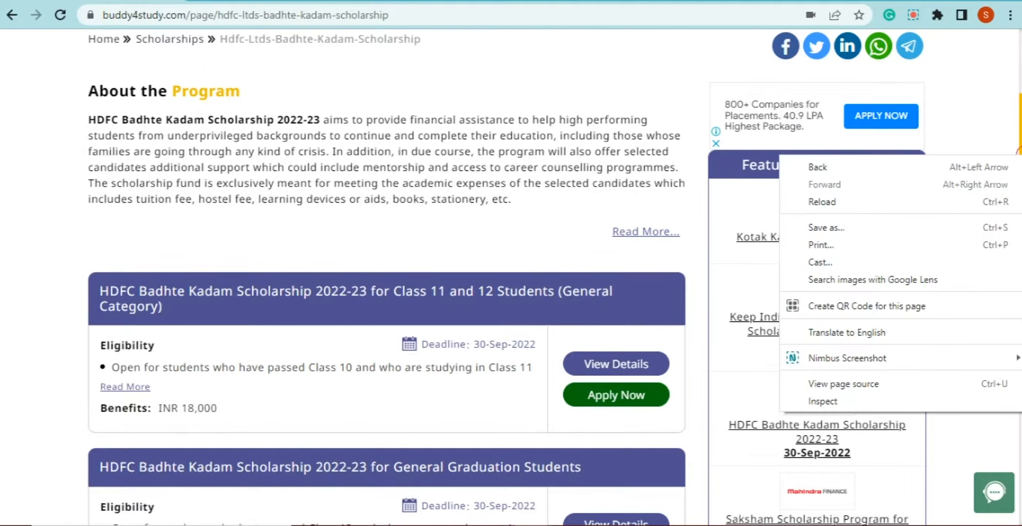
{"action": "left_click", "coordinate": [994, 106]}
{"action": "scroll", "coordinate": [994, 106], "scroll_direction": "down", "scroll_amount": 3}
{"action": "scroll", "coordinate": [1017, 116], "scroll_direction": "down", "scroll_amount": 2}
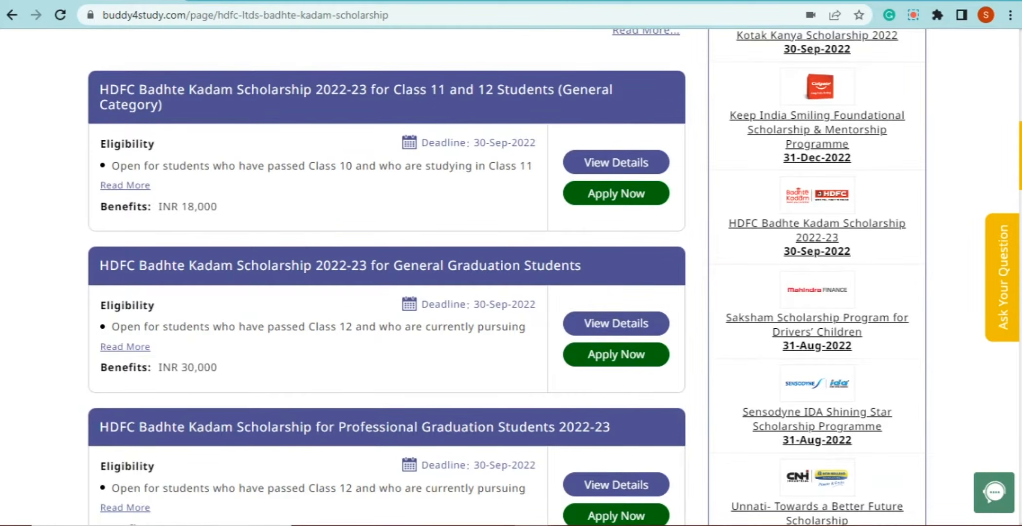
{"action": "left_click_drag", "start_coordinate": [1021, 134], "coordinate": [1021, 136]}
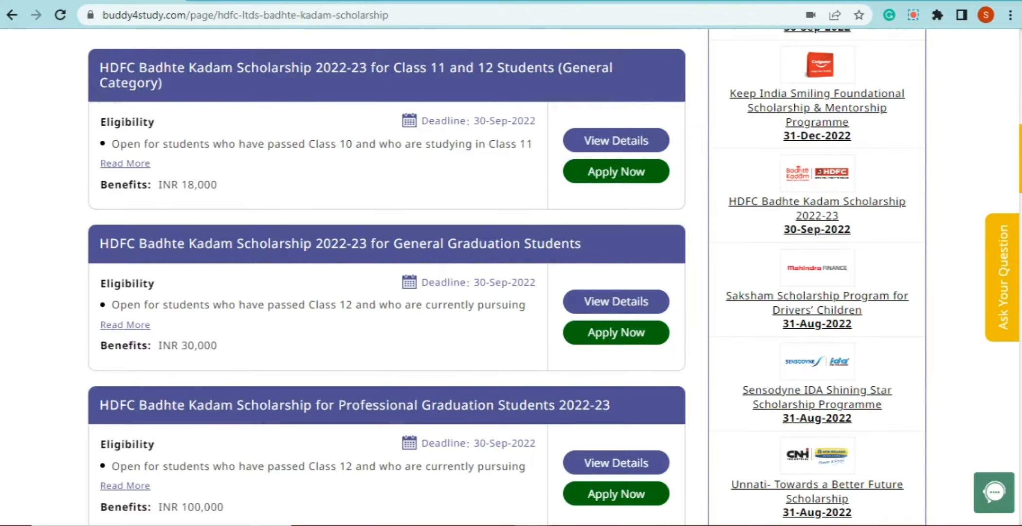
{"action": "scroll", "coordinate": [389, 272], "scroll_direction": "down", "scroll_amount": 5}
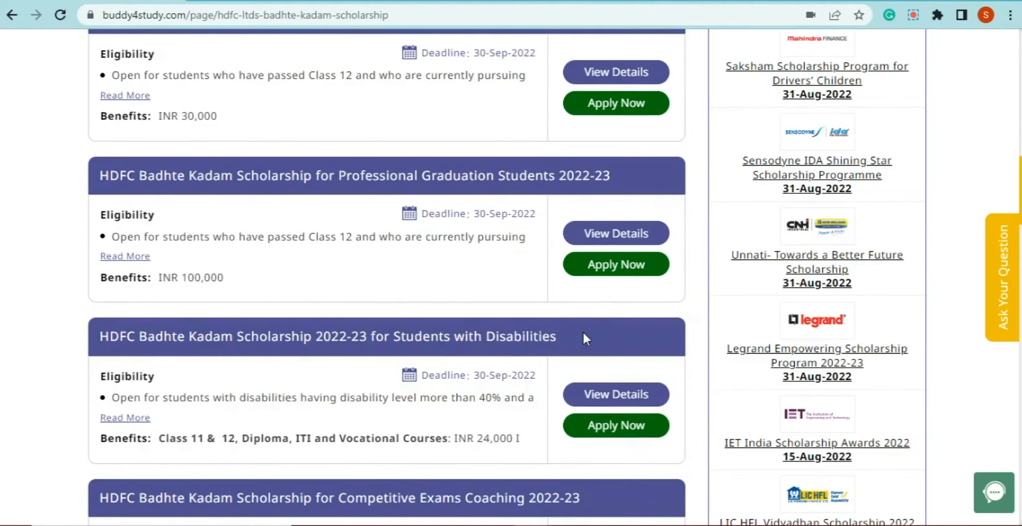
{"action": "scroll", "coordinate": [488, 95], "scroll_direction": "down", "scroll_amount": 9}
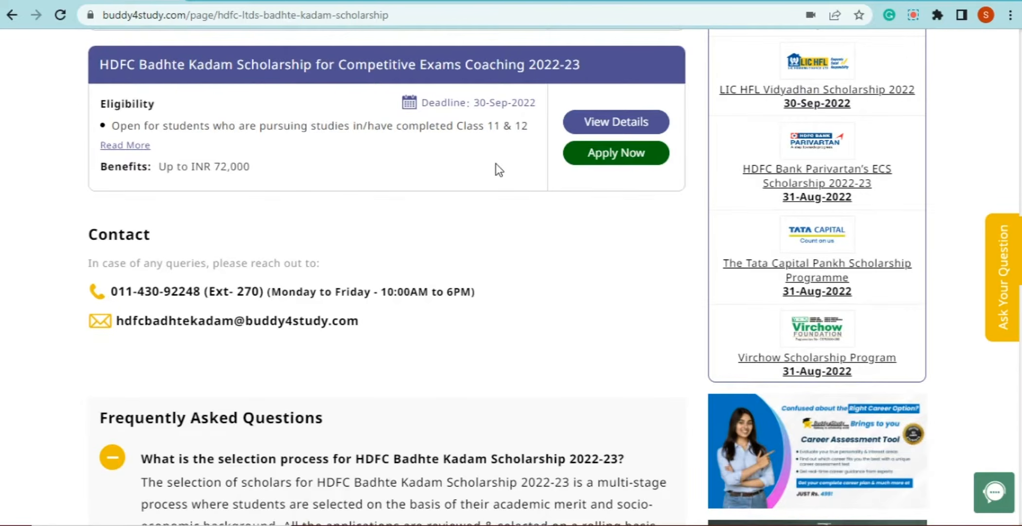
{"action": "scroll", "coordinate": [501, 275], "scroll_direction": "up", "scroll_amount": 8}
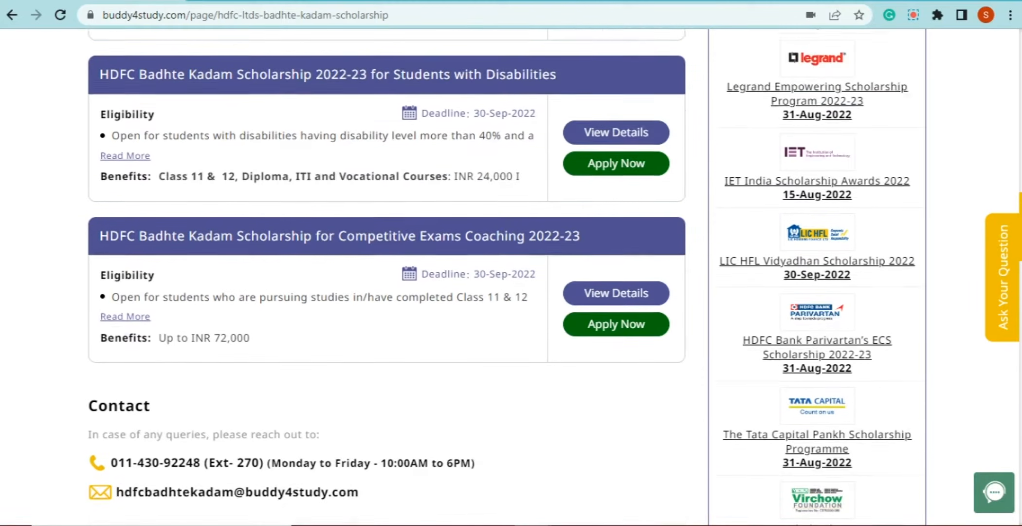
{"action": "scroll", "coordinate": [501, 275], "scroll_direction": "up", "scroll_amount": 5}
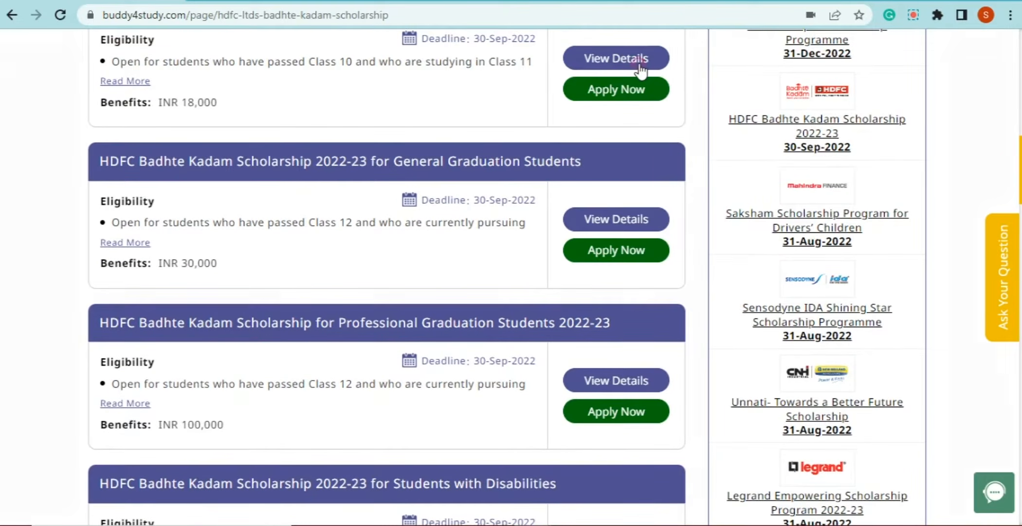
View the details of the Class 11 and 12 scholarship, read through the eligibility, documents and application instructions, and close them.
{"action": "left_click", "coordinate": [641, 71]}
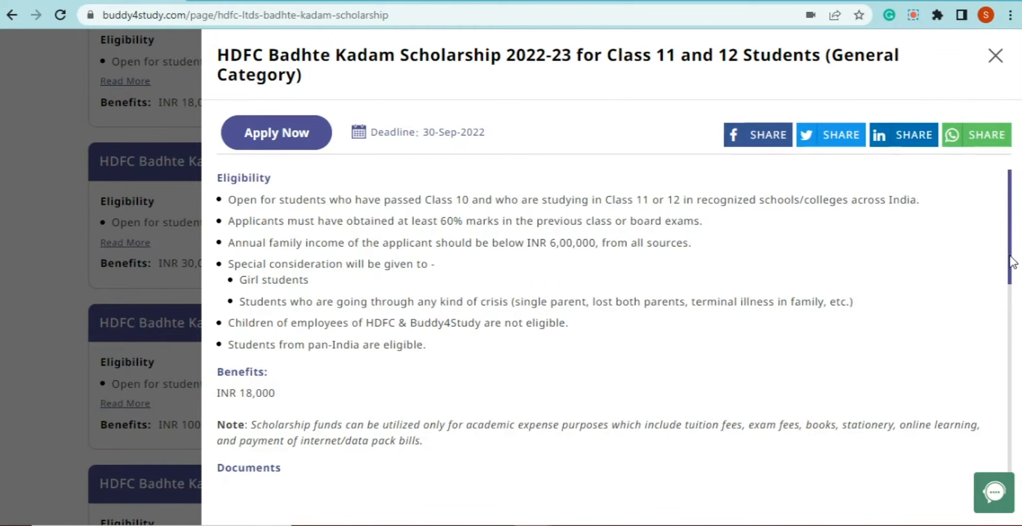
{"action": "left_click_drag", "start_coordinate": [1012, 262], "coordinate": [1006, 404]}
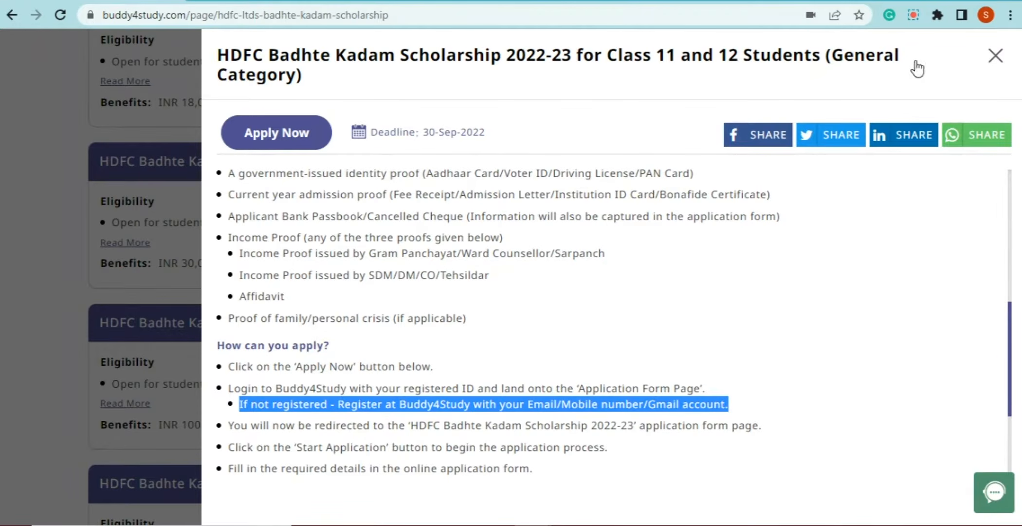
{"action": "left_click", "coordinate": [996, 56]}
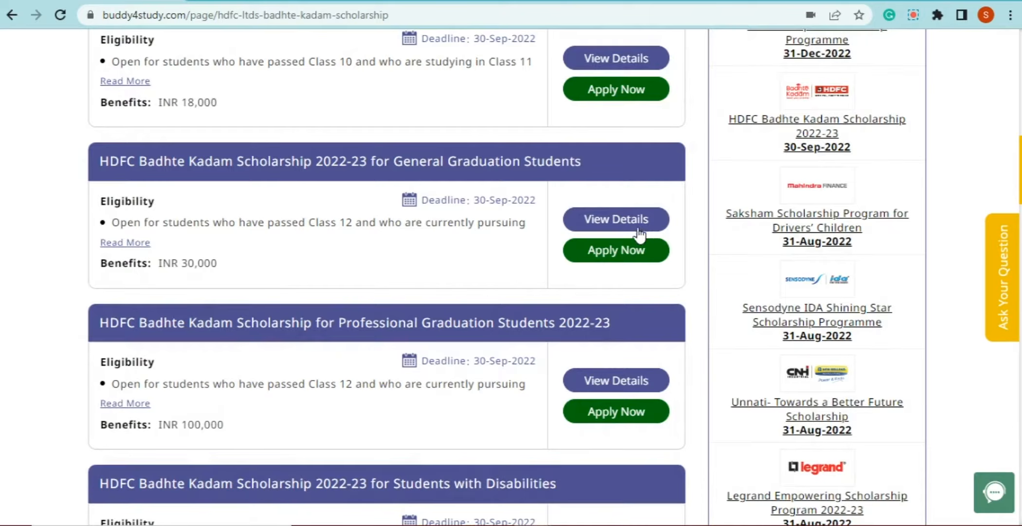
Apply for the General Graduation Students scholarship, logging in with a Google account, and start the application.
{"action": "left_click", "coordinate": [611, 258]}
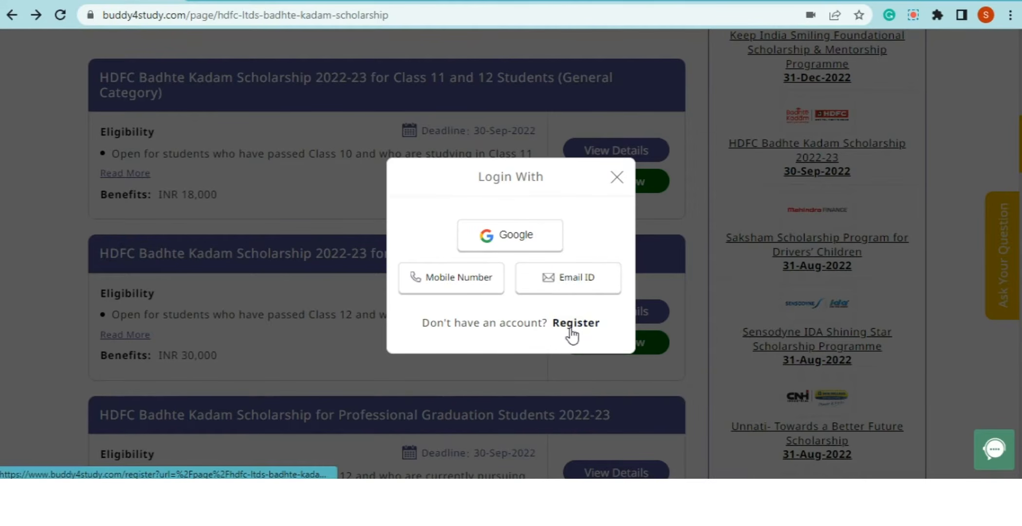
{"action": "left_click", "coordinate": [505, 246]}
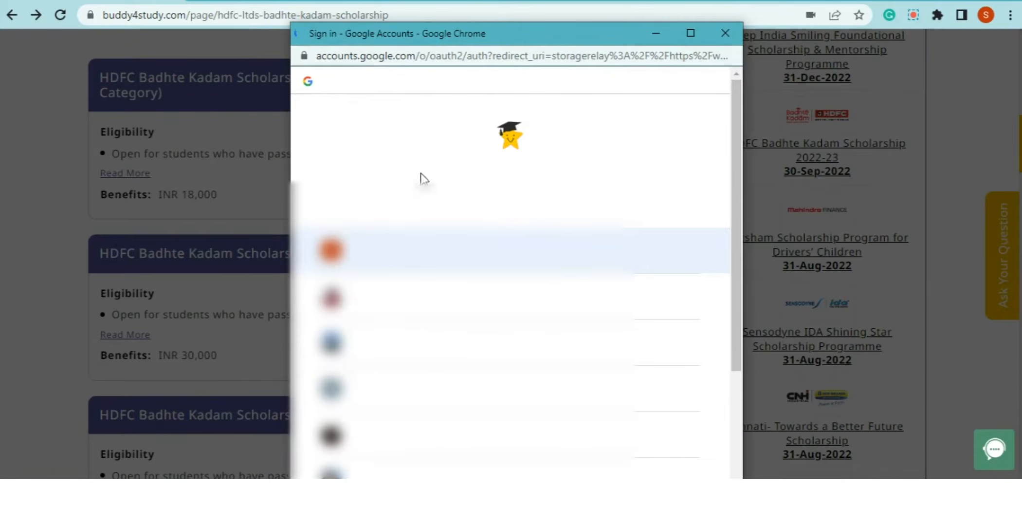
{"action": "left_click", "coordinate": [383, 265]}
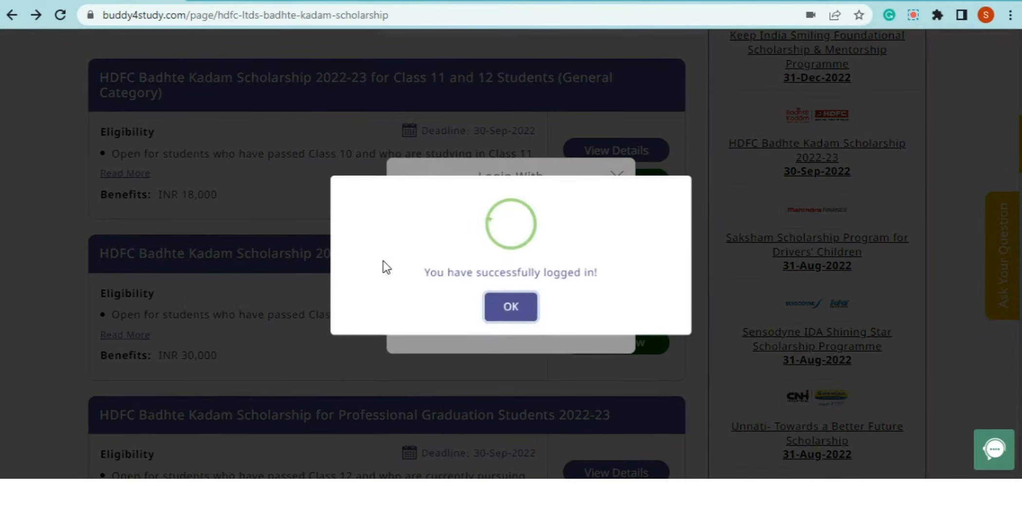
{"action": "left_click", "coordinate": [493, 315]}
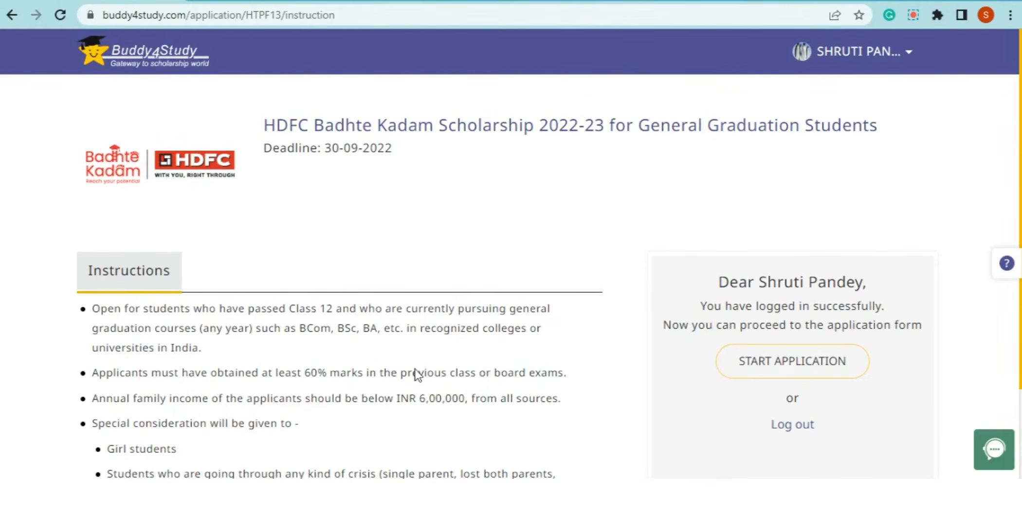
{"action": "left_click", "coordinate": [774, 364]}
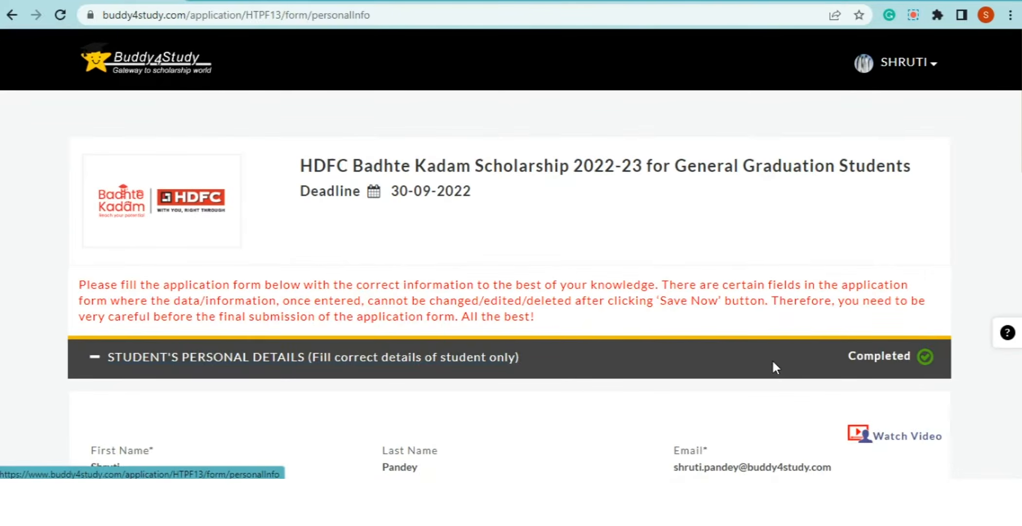
Check the student's personal details and permanent address in the application form, leave the alternate mobile empty, and save the section.
{"action": "scroll", "coordinate": [554, 232], "scroll_direction": "down", "scroll_amount": 2}
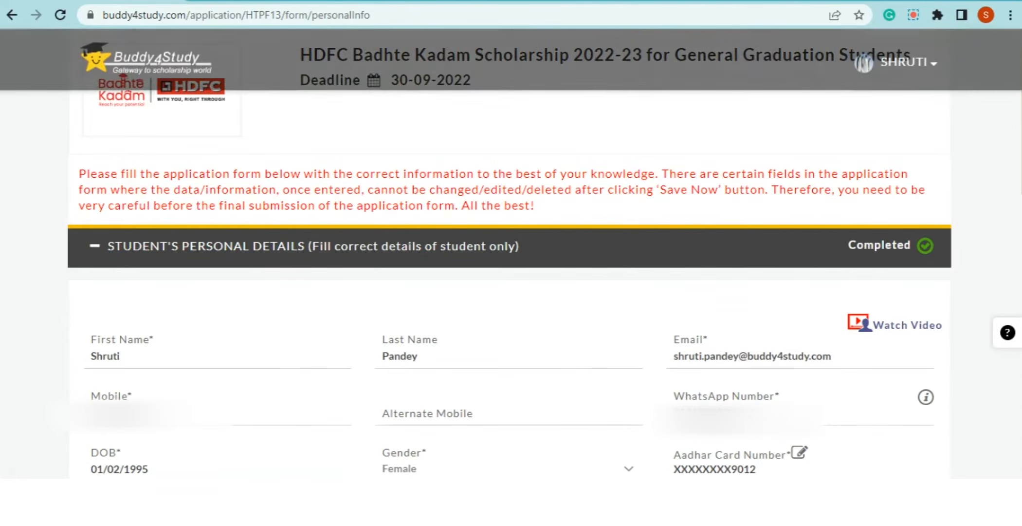
{"action": "scroll", "coordinate": [554, 233], "scroll_direction": "down", "scroll_amount": 1}
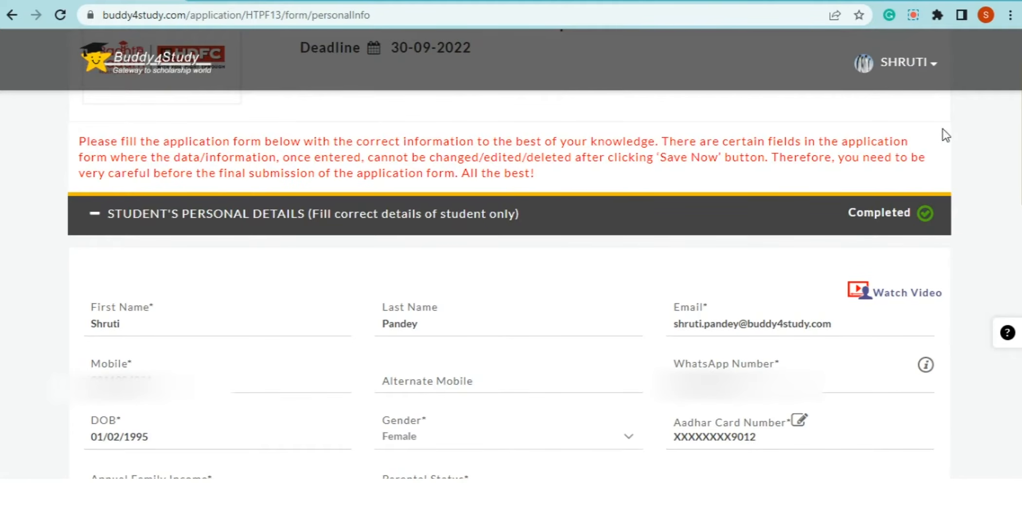
{"action": "scroll", "coordinate": [510, 253], "scroll_direction": "down", "scroll_amount": 2}
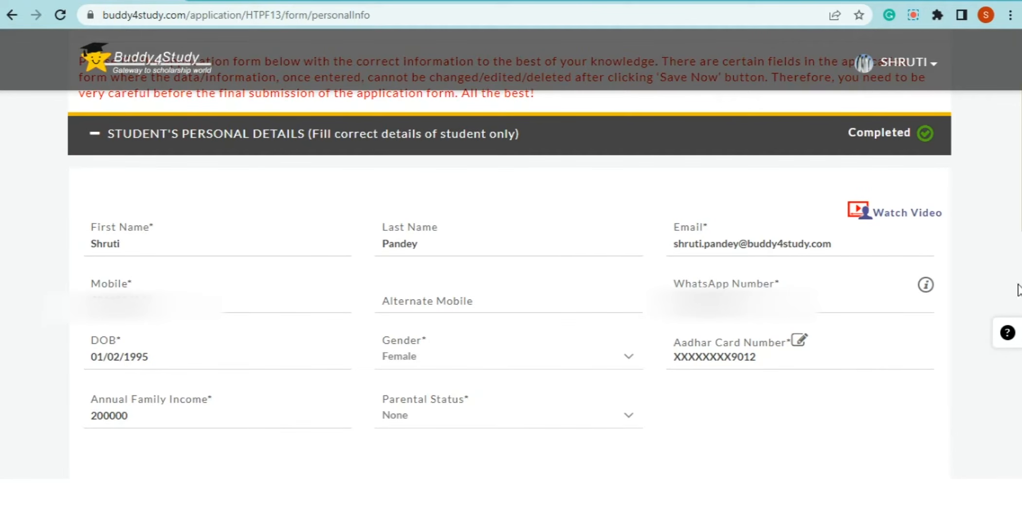
{"action": "scroll", "coordinate": [509, 263], "scroll_direction": "down", "scroll_amount": 1}
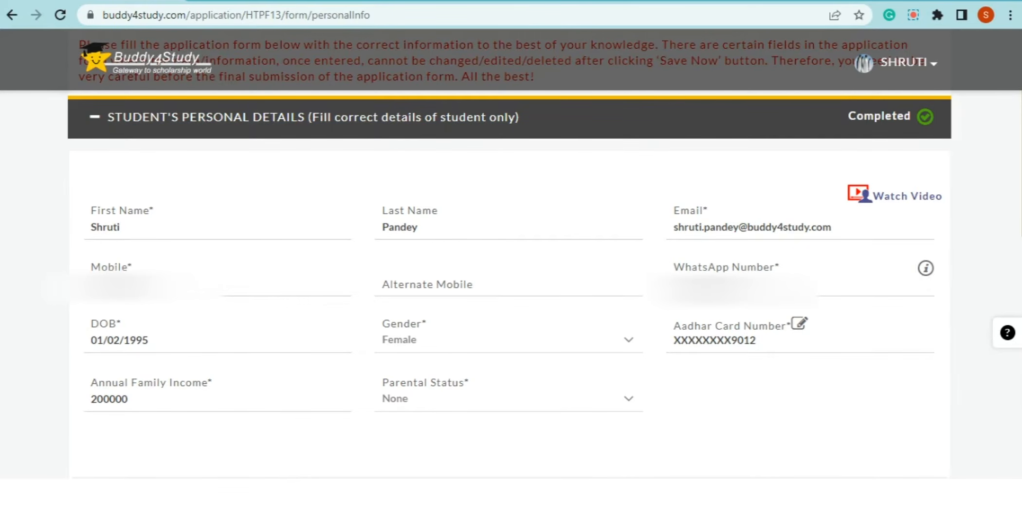
{"action": "scroll", "coordinate": [347, 262], "scroll_direction": "down", "scroll_amount": 1}
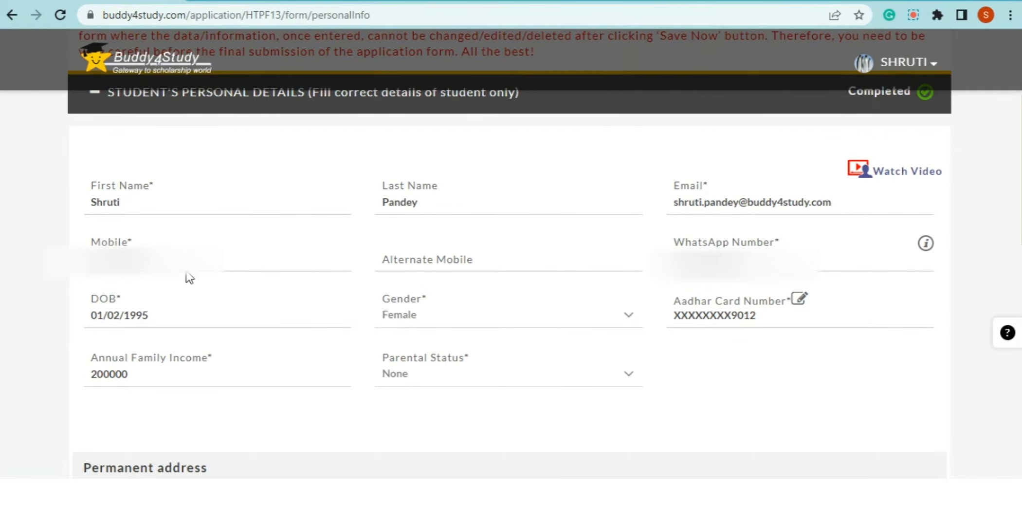
{"action": "left_click", "coordinate": [400, 259]}
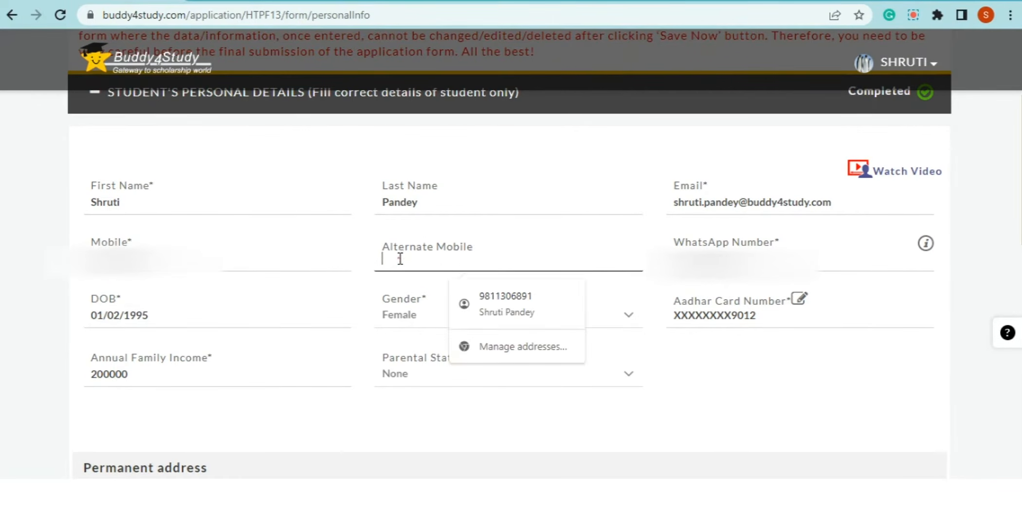
{"action": "left_click", "coordinate": [349, 302]}
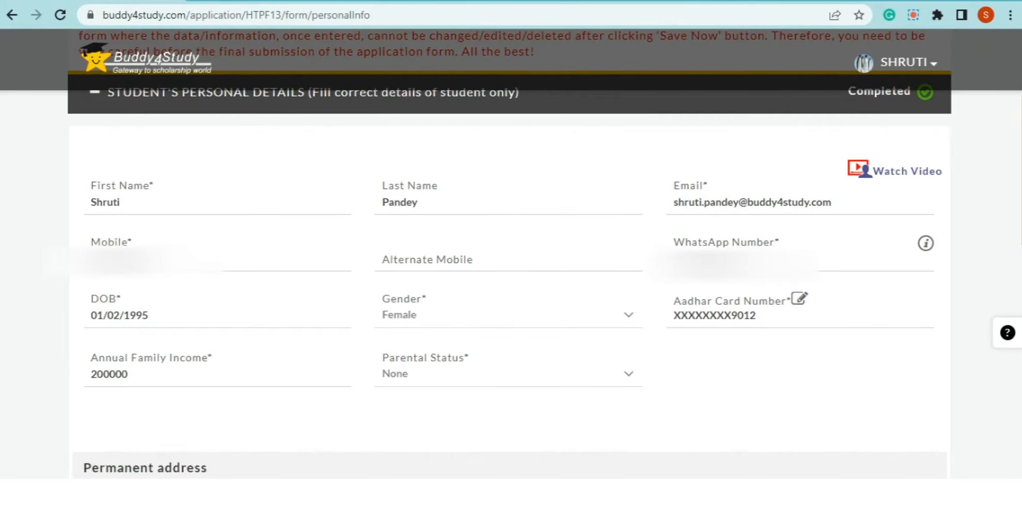
{"action": "scroll", "coordinate": [509, 253], "scroll_direction": "down", "scroll_amount": 3}
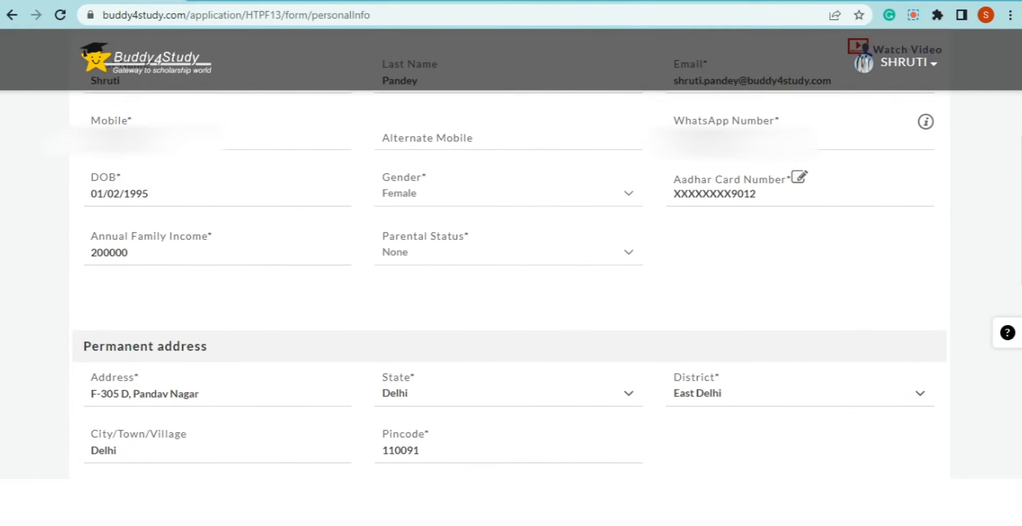
{"action": "scroll", "coordinate": [509, 253], "scroll_direction": "down", "scroll_amount": 3}
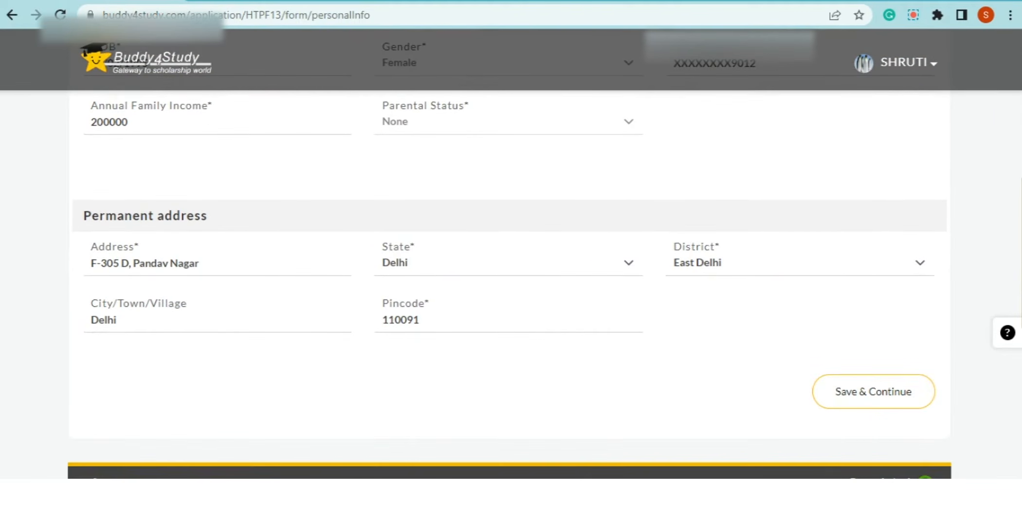
{"action": "left_click", "coordinate": [918, 393]}
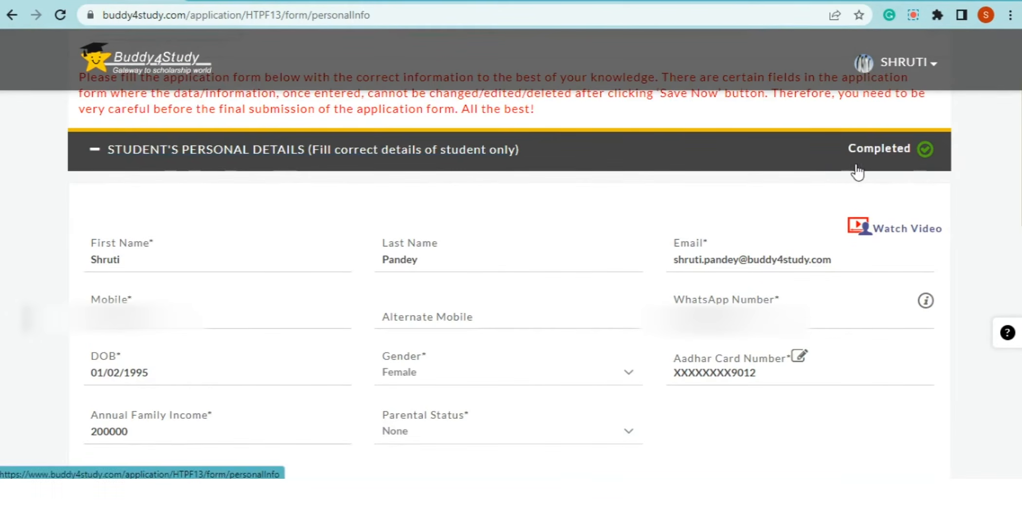
Open the Education Details section and review the academic details of the Graduation entry.
{"action": "scroll", "coordinate": [829, 171], "scroll_direction": "down", "scroll_amount": 7}
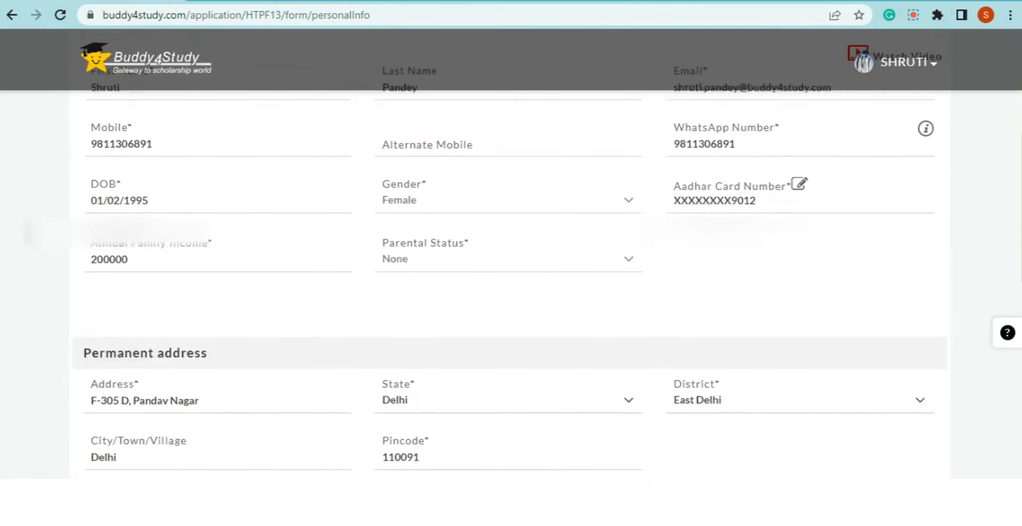
{"action": "scroll", "coordinate": [760, 276], "scroll_direction": "down", "scroll_amount": 3}
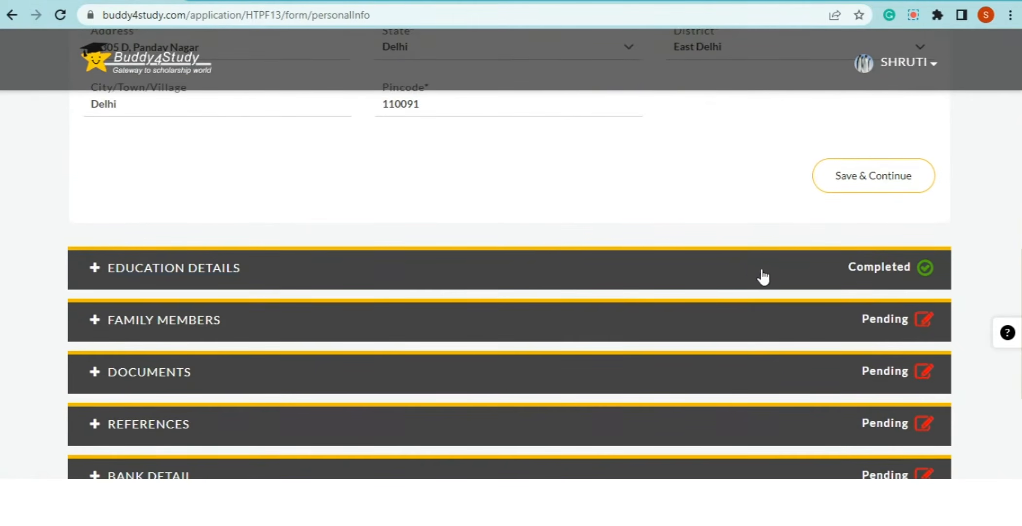
{"action": "left_click", "coordinate": [748, 271]}
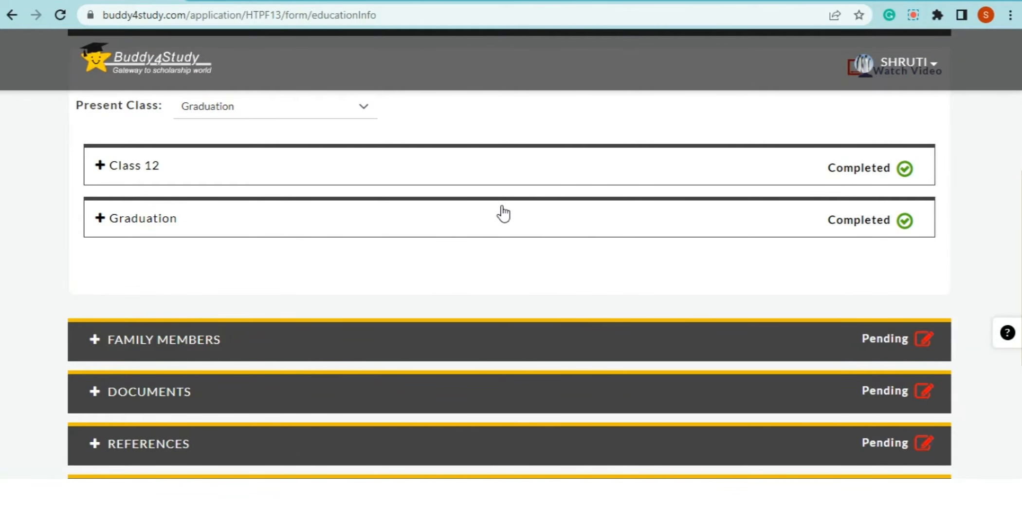
{"action": "left_click", "coordinate": [416, 211]}
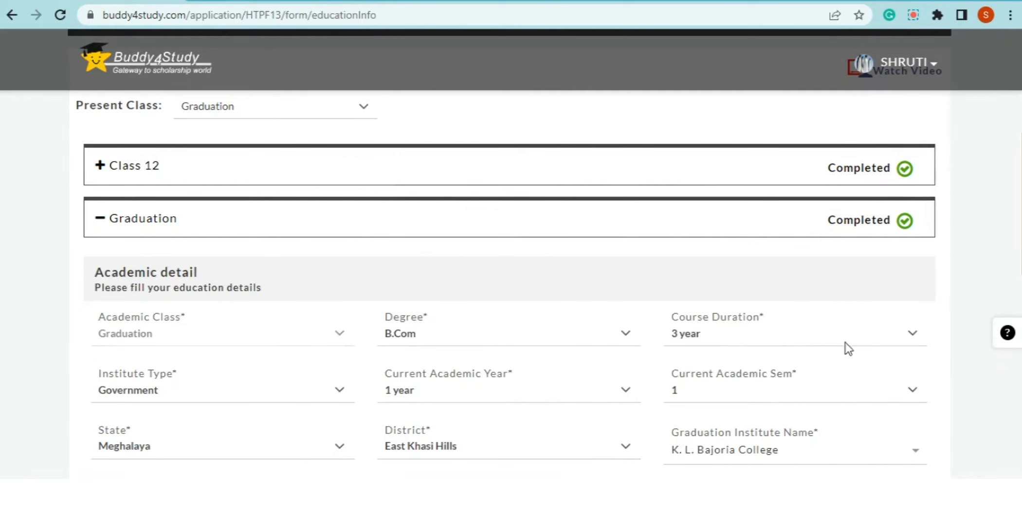
{"action": "scroll", "coordinate": [510, 253], "scroll_direction": "down", "scroll_amount": 1}
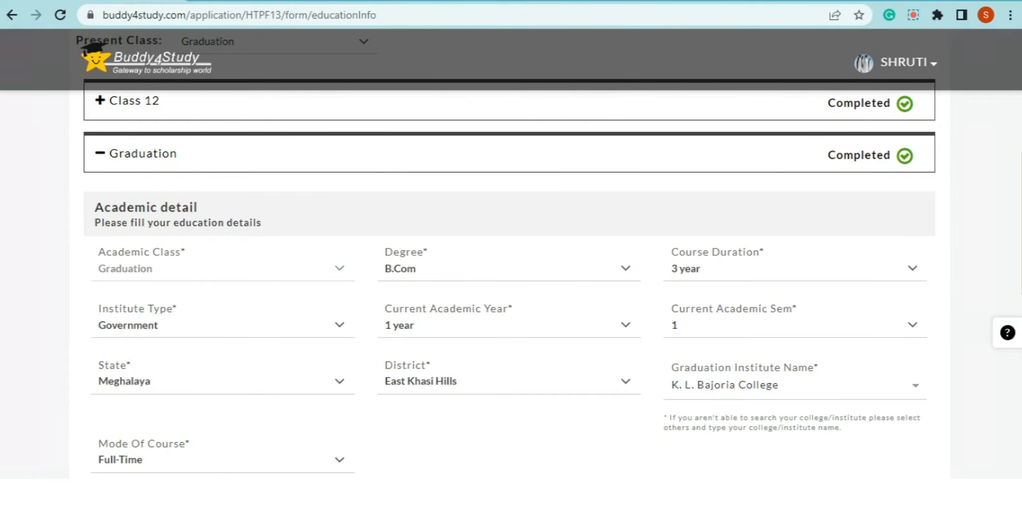
{"action": "scroll", "coordinate": [509, 253], "scroll_direction": "down", "scroll_amount": 2}
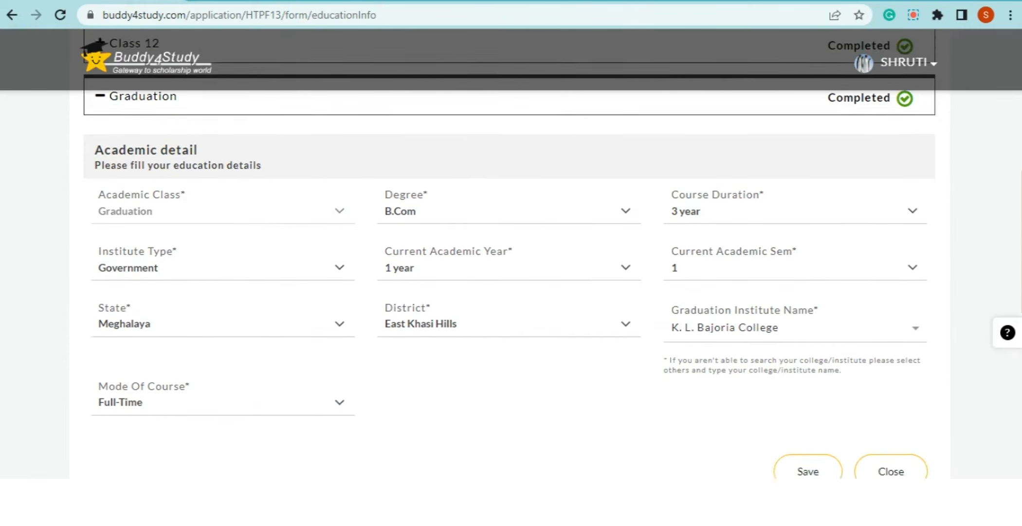
{"action": "scroll", "coordinate": [790, 112], "scroll_direction": "up", "scroll_amount": 3}
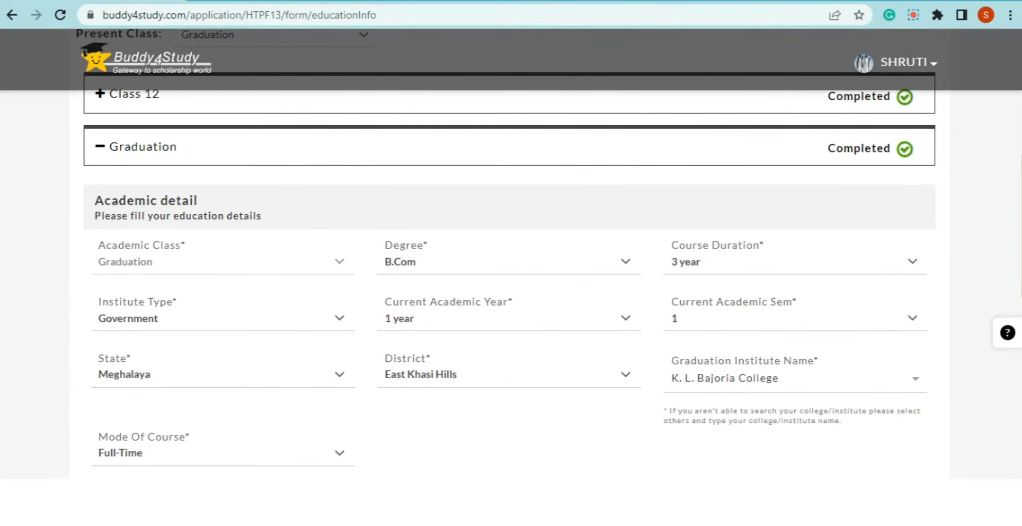
Expand the Class 12 entry in Education Details and review its academic and marks details.
{"action": "left_click", "coordinate": [783, 125]}
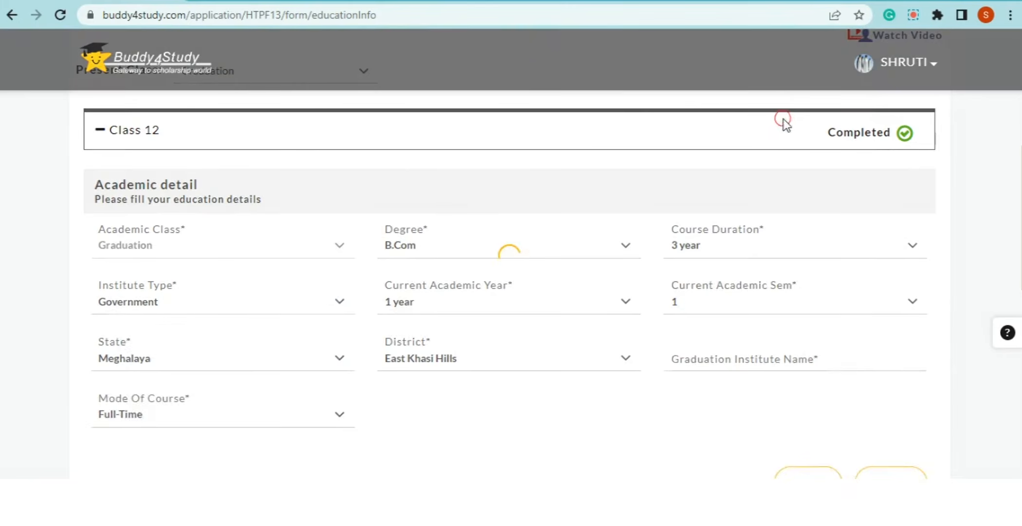
{"action": "scroll", "coordinate": [510, 253], "scroll_direction": "down", "scroll_amount": 4}
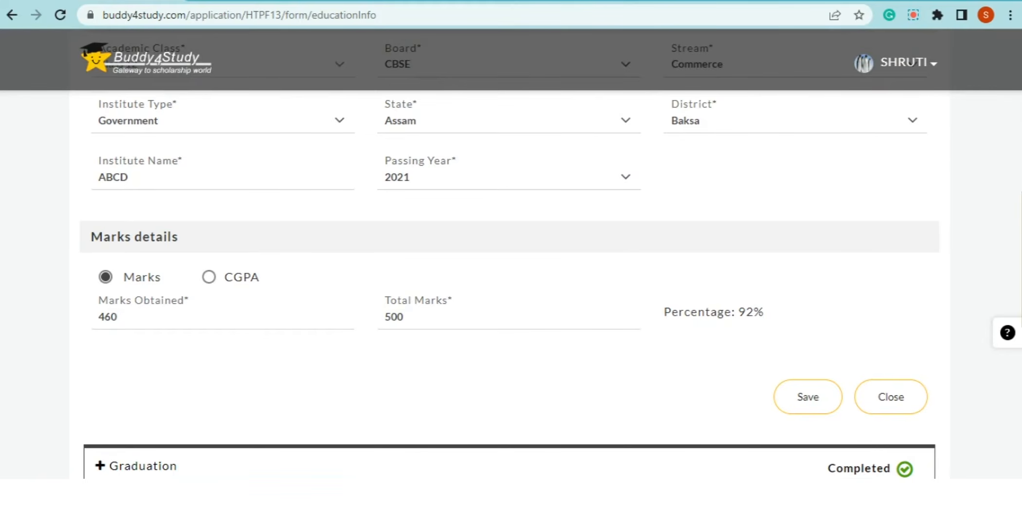
{"action": "scroll", "coordinate": [509, 253], "scroll_direction": "down", "scroll_amount": 6}
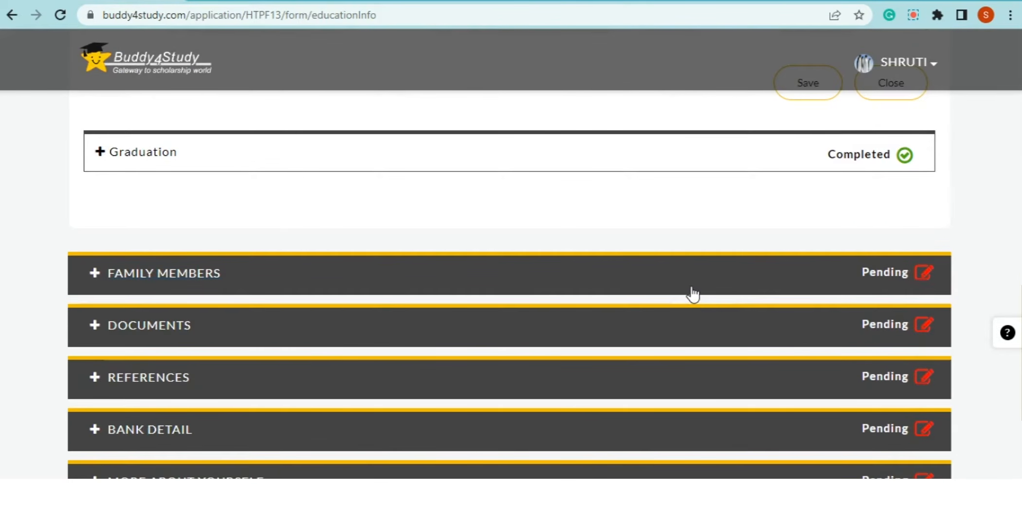
Open the Family Members section and review the total annual income, the Father entry and the option for adding family members.
{"action": "left_click", "coordinate": [693, 290]}
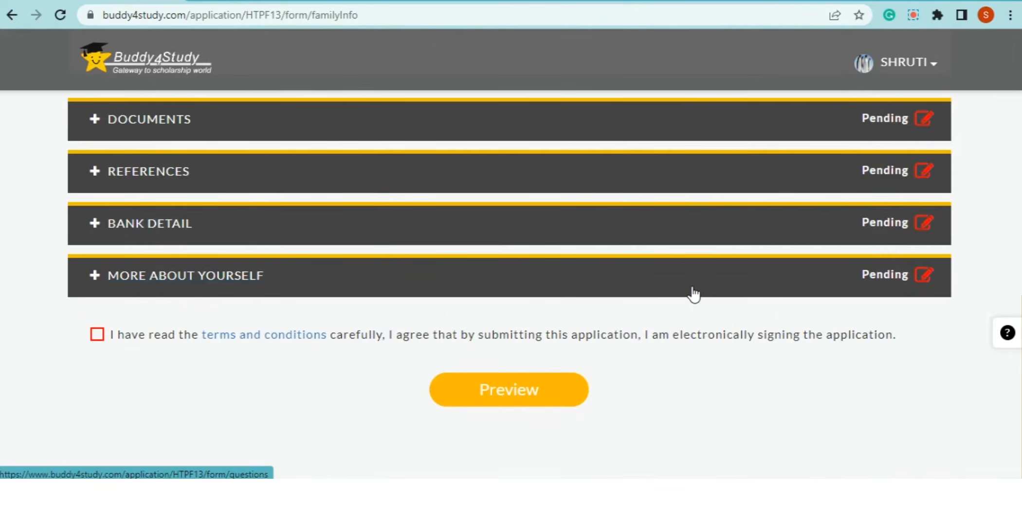
{"action": "scroll", "coordinate": [615, 148], "scroll_direction": "up", "scroll_amount": 5}
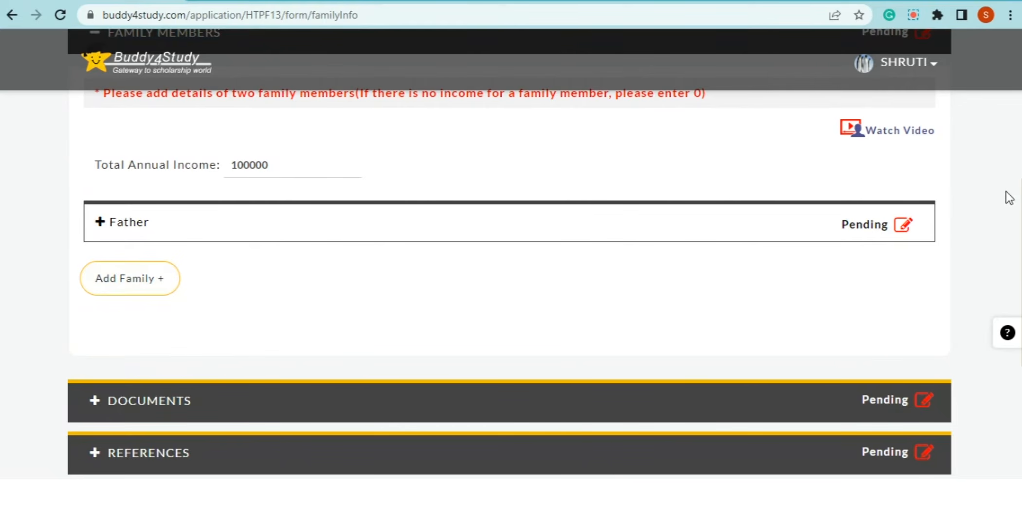
{"action": "left_click_drag", "start_coordinate": [1021, 205], "coordinate": [1021, 208]}
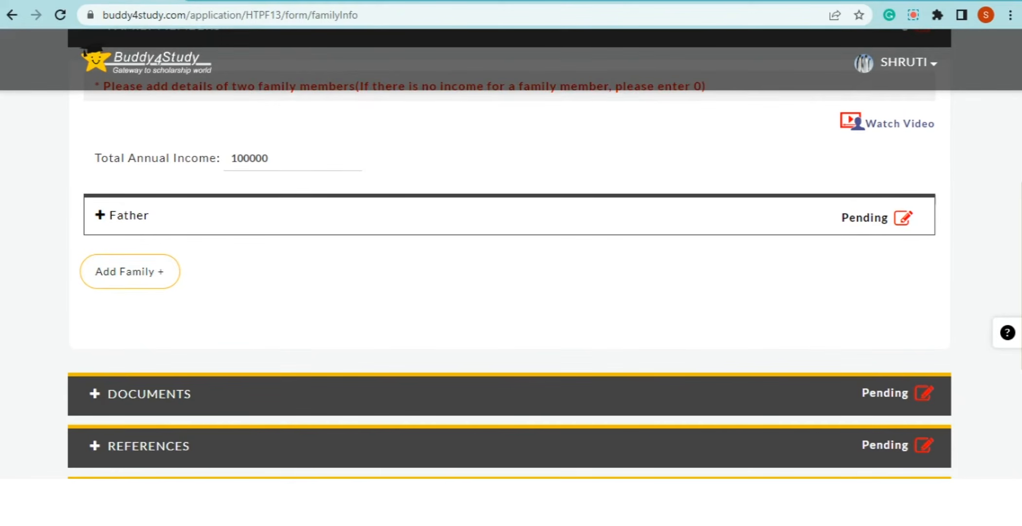
{"action": "scroll", "coordinate": [982, 232], "scroll_direction": "down", "scroll_amount": 2}
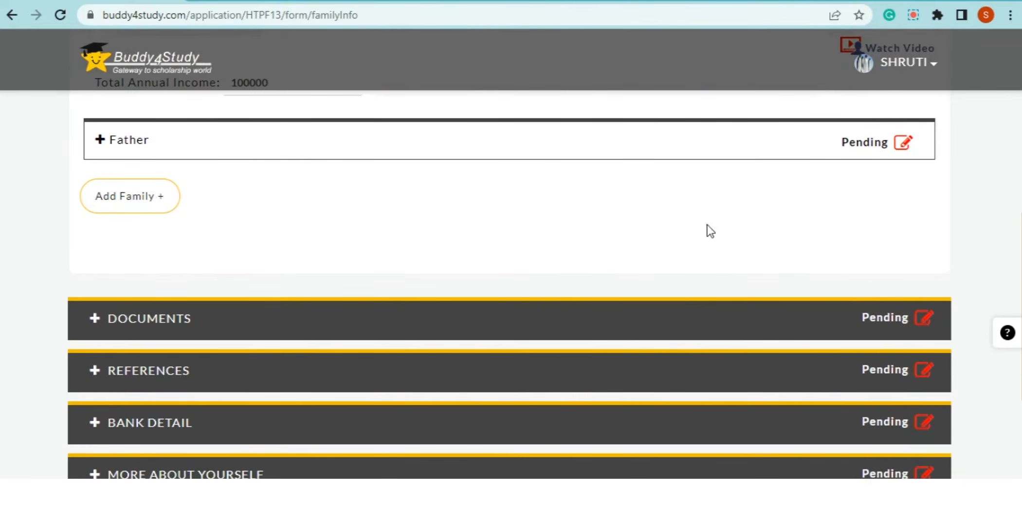
Open the Documents section and review the file format and size rules, the required documents and the passport photograph upload option.
{"action": "left_click", "coordinate": [538, 330]}
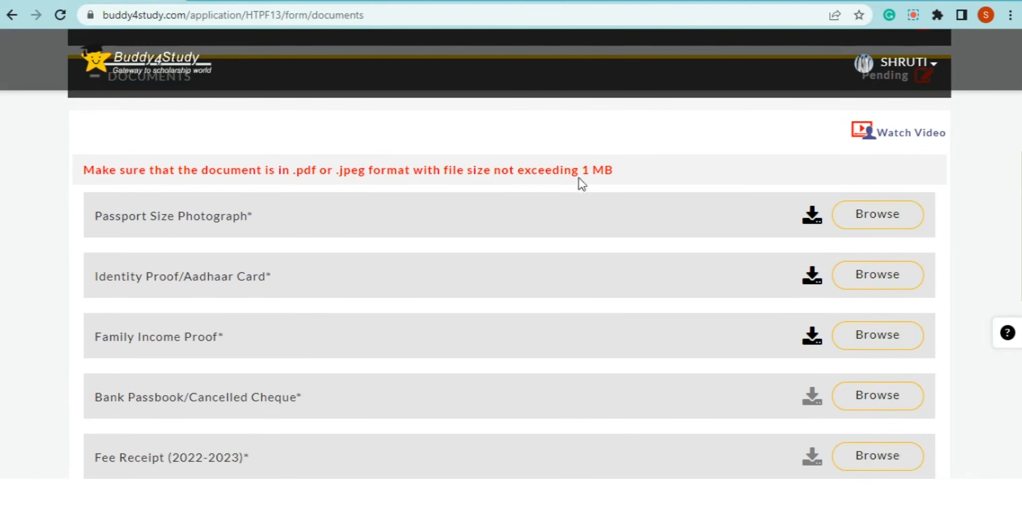
{"action": "scroll", "coordinate": [1004, 212], "scroll_direction": "down", "scroll_amount": 4}
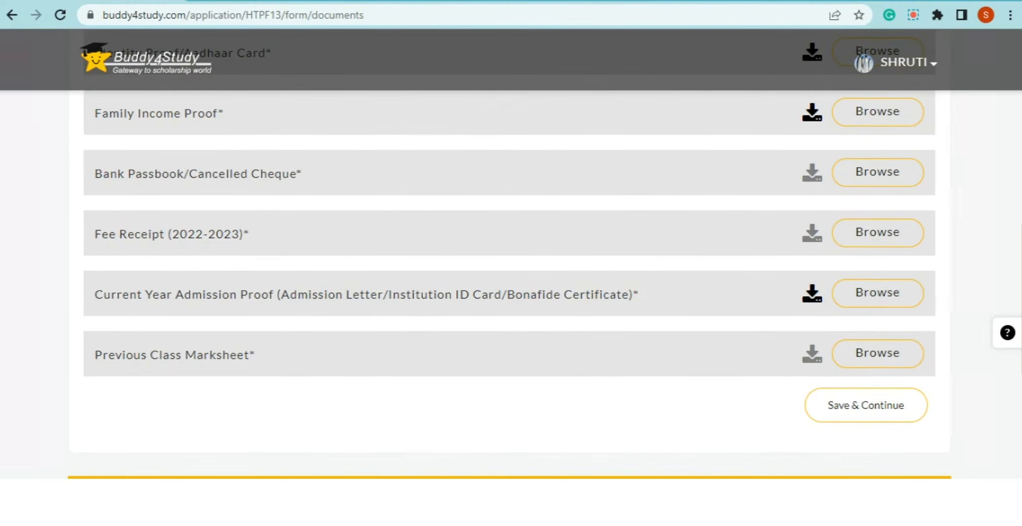
{"action": "scroll", "coordinate": [510, 253], "scroll_direction": "up", "scroll_amount": 4}
{"action": "scroll", "coordinate": [510, 254], "scroll_direction": "up", "scroll_amount": 1}
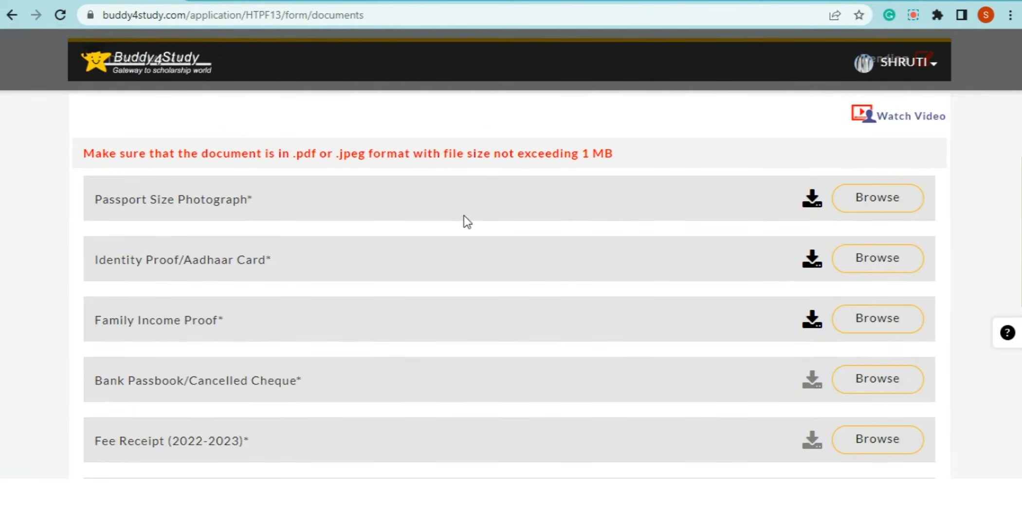
{"action": "left_click", "coordinate": [900, 203]}
Open the References section and check the reference requirement and the existing Other entry.
{"action": "scroll", "coordinate": [990, 328], "scroll_direction": "down", "scroll_amount": 9}
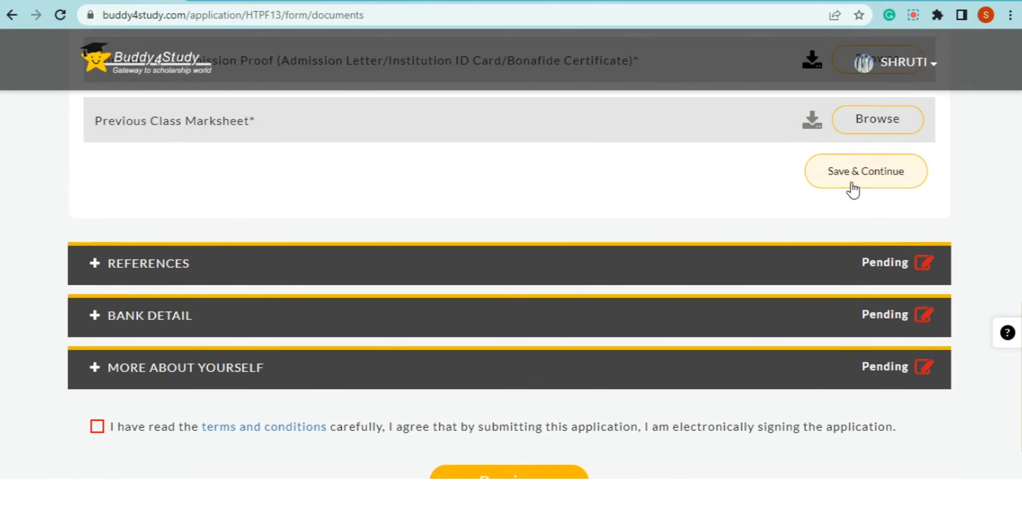
{"action": "left_click", "coordinate": [499, 278]}
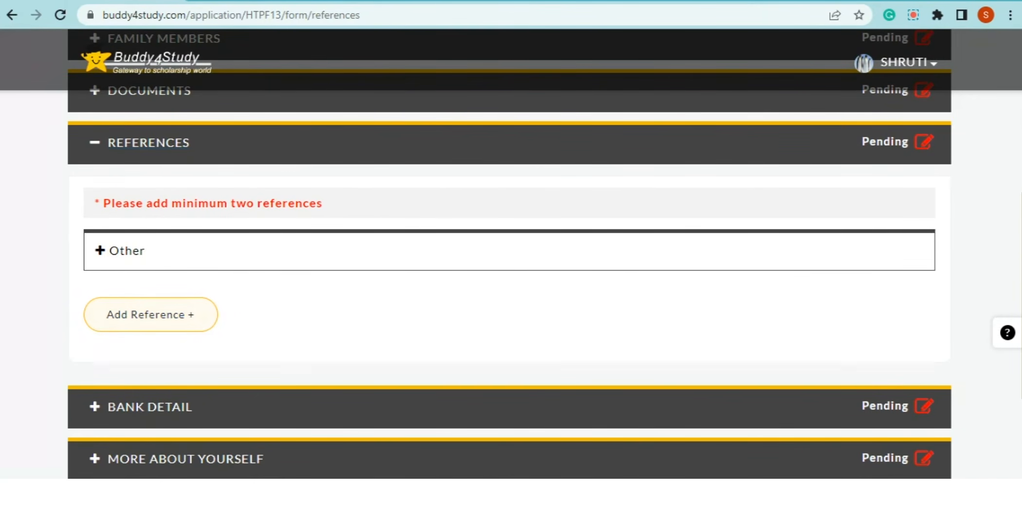
{"action": "scroll", "coordinate": [627, 308], "scroll_direction": "down", "scroll_amount": 3}
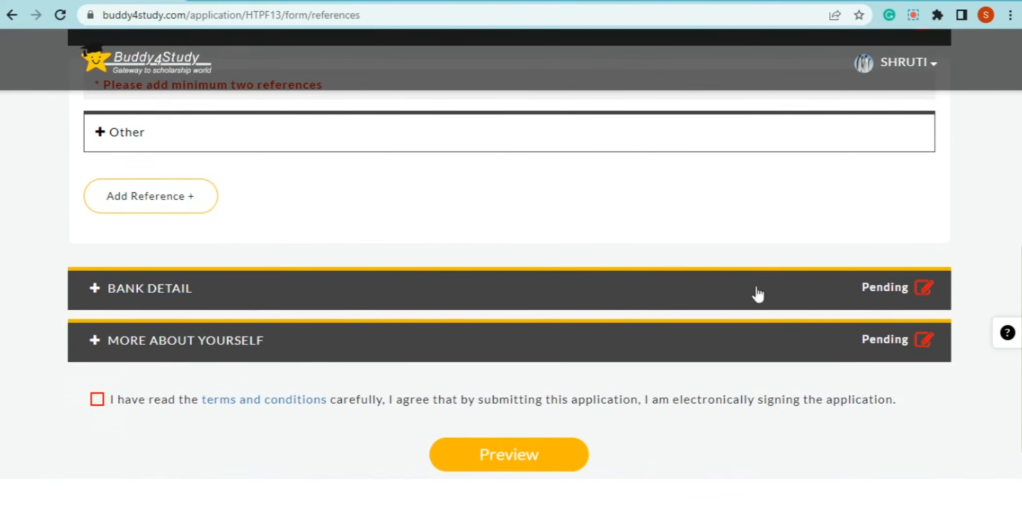
Open the Bank Detail section, bring up a blank bank detail entry and review the account fields it asks for.
{"action": "left_click", "coordinate": [621, 302]}
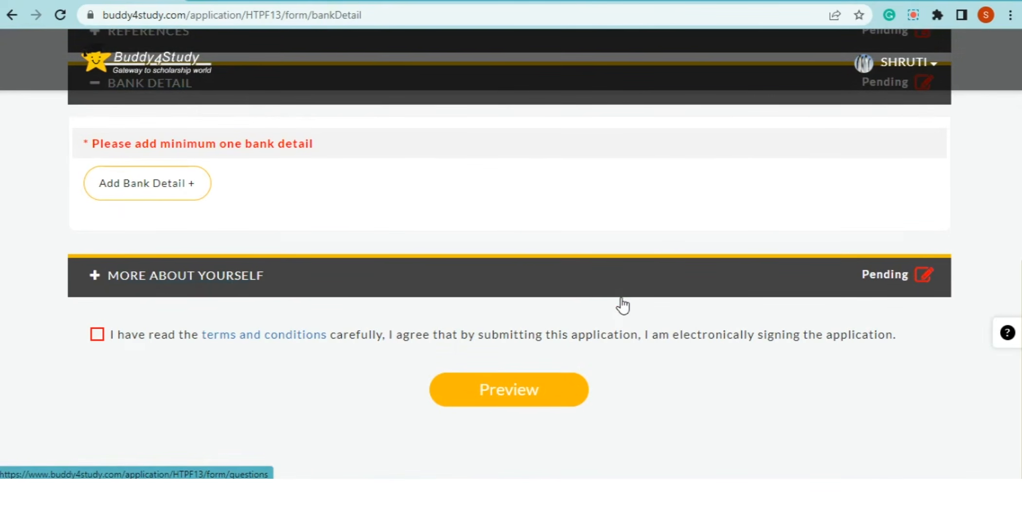
{"action": "left_click", "coordinate": [165, 180]}
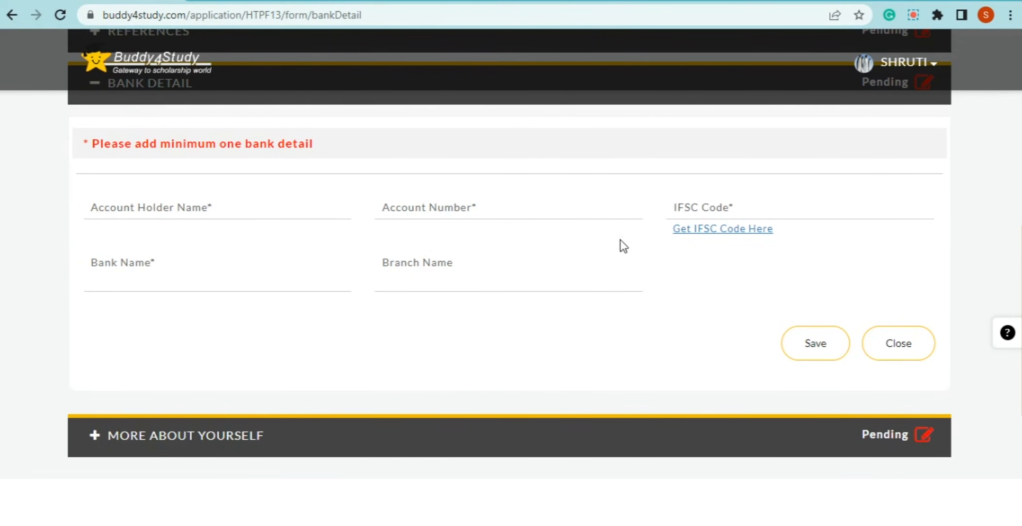
{"action": "scroll", "coordinate": [510, 292], "scroll_direction": "down", "scroll_amount": 2}
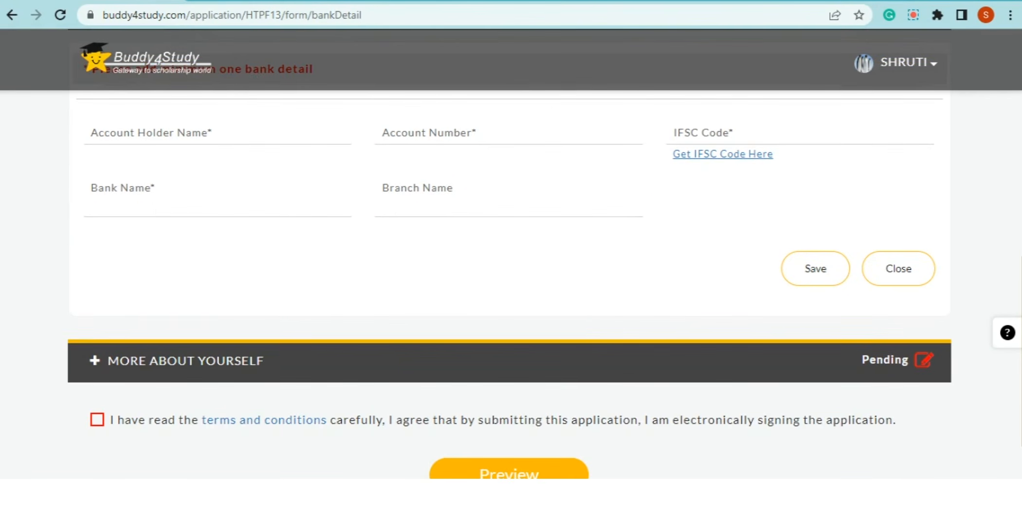
{"action": "scroll", "coordinate": [751, 358], "scroll_direction": "down", "scroll_amount": 1}
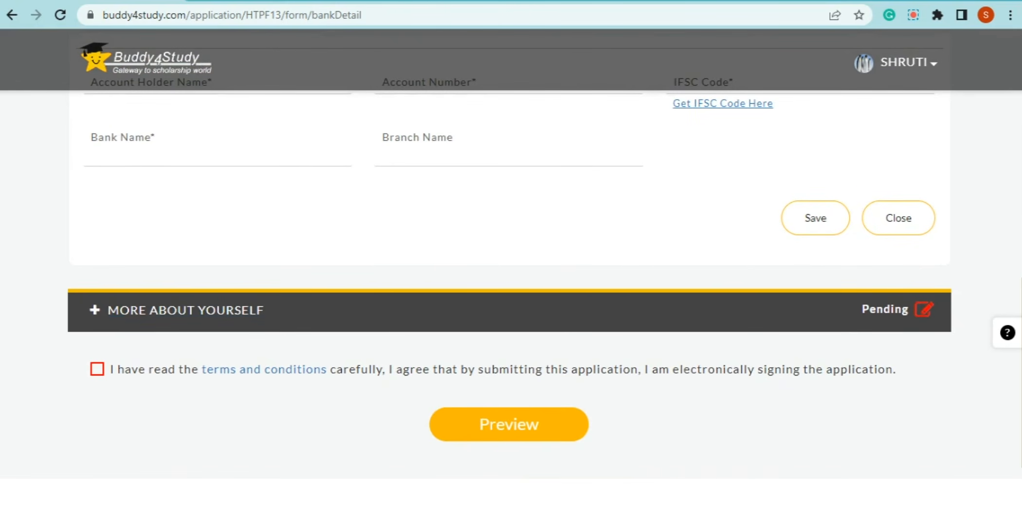
Open the More About Yourself section and read through questions 1 to 7.
{"action": "left_click", "coordinate": [739, 329]}
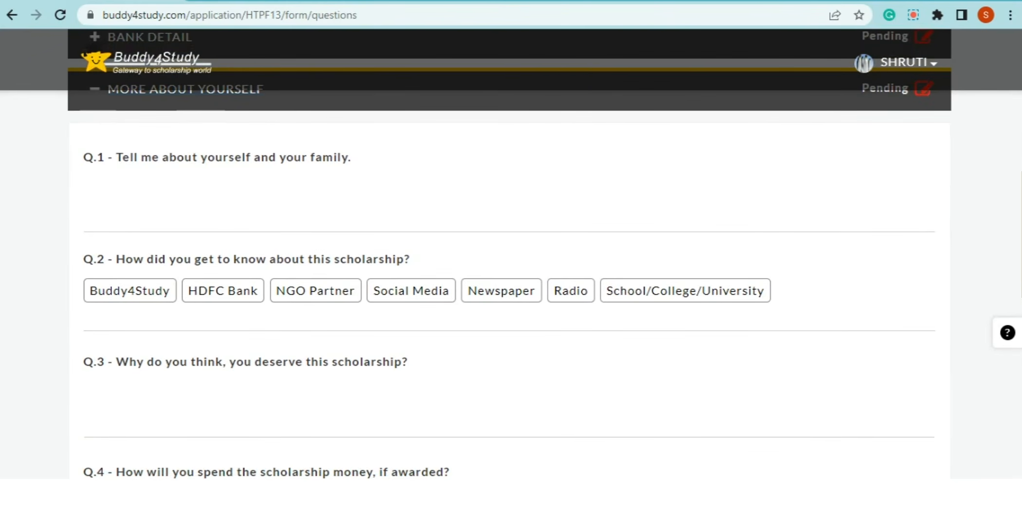
{"action": "scroll", "coordinate": [509, 282], "scroll_direction": "down", "scroll_amount": 3}
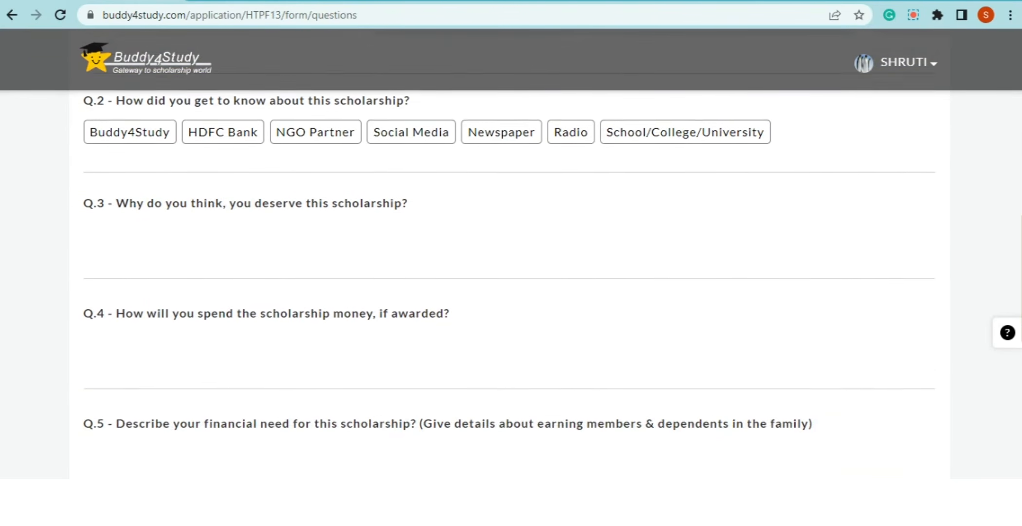
{"action": "scroll", "coordinate": [510, 263], "scroll_direction": "down", "scroll_amount": 4}
{"action": "scroll", "coordinate": [509, 282], "scroll_direction": "down", "scroll_amount": 5}
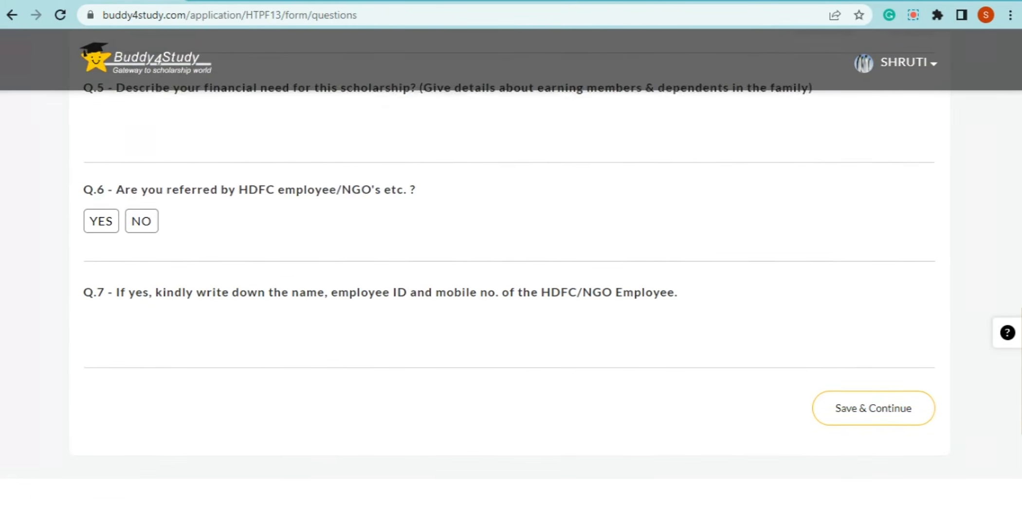